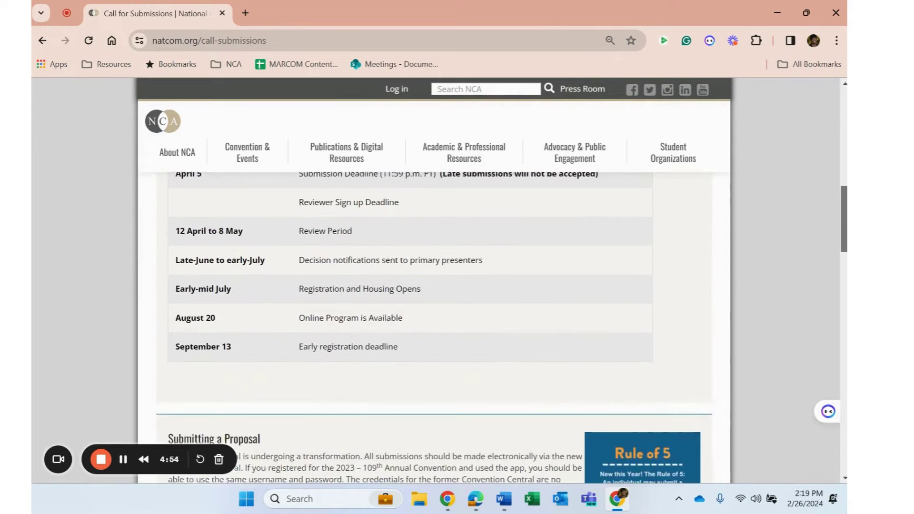
Step: Open Convention Central in a new tab via SUBMIT NOW on the Call for Submissions page
scroll(434, 286, "down", 1)
scroll(434, 285, "down", 2)
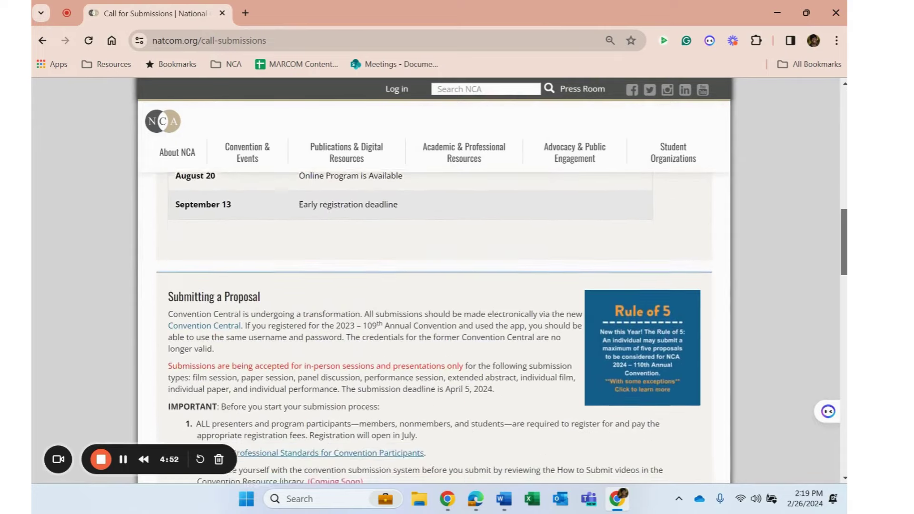
scroll(434, 285, "down", 1)
scroll(434, 285, "down", 1)
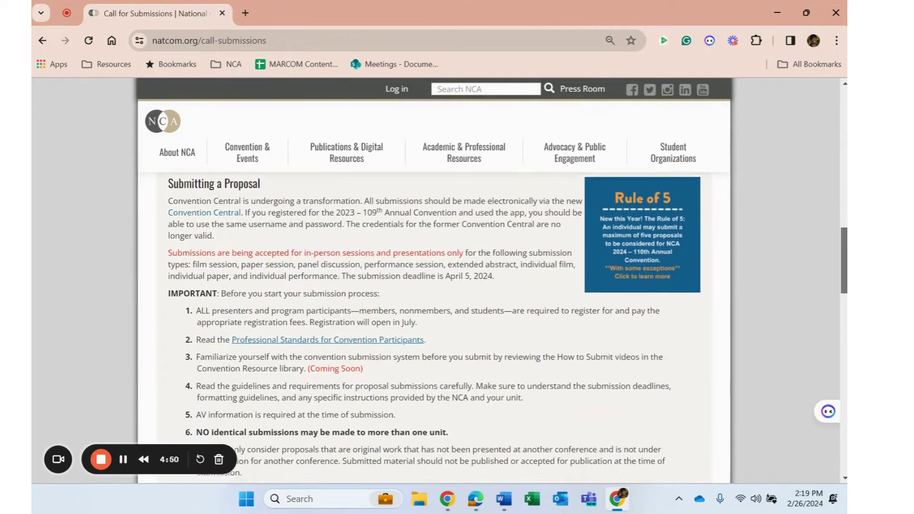
scroll(434, 286, "down", 1)
scroll(434, 286, "down", 2)
scroll(434, 285, "down", 2)
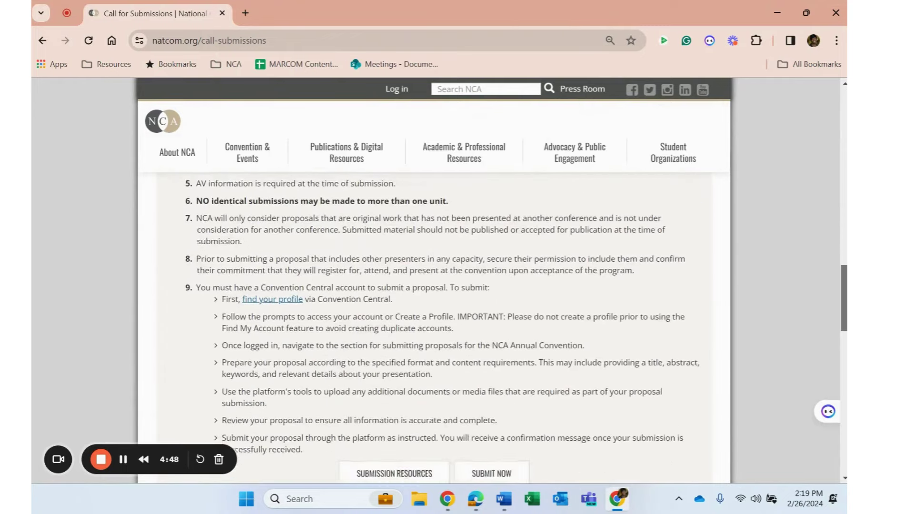
scroll(434, 286, "down", 2)
scroll(434, 286, "down", 2)
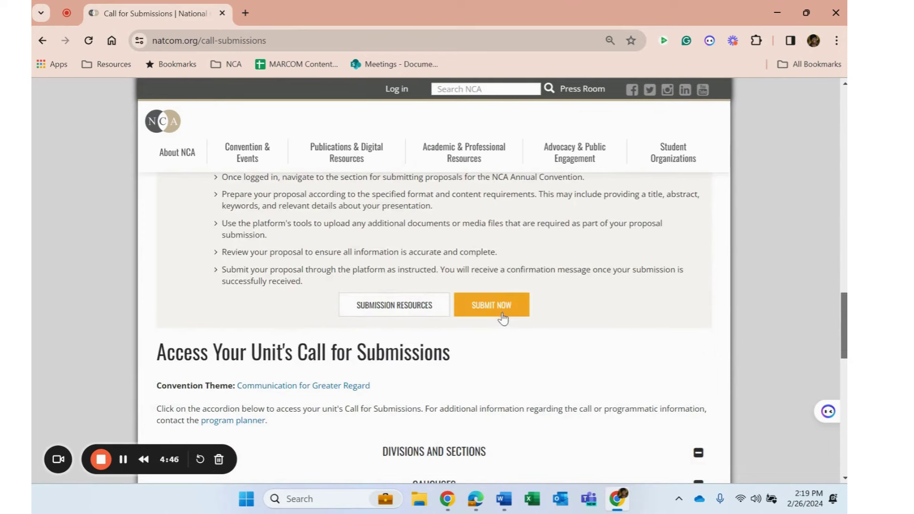
left_click(502, 312)
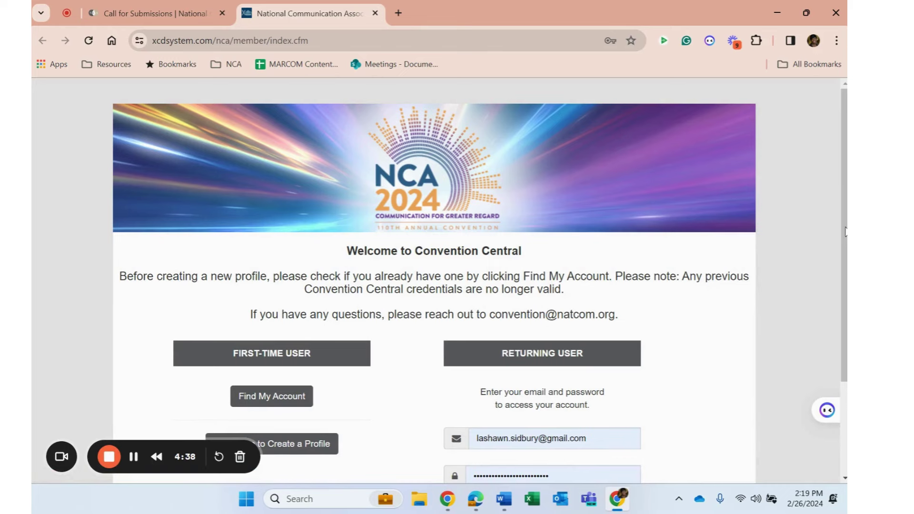
Step: Log in as a returning user with the saved credentials
scroll(845, 232, "down", 2)
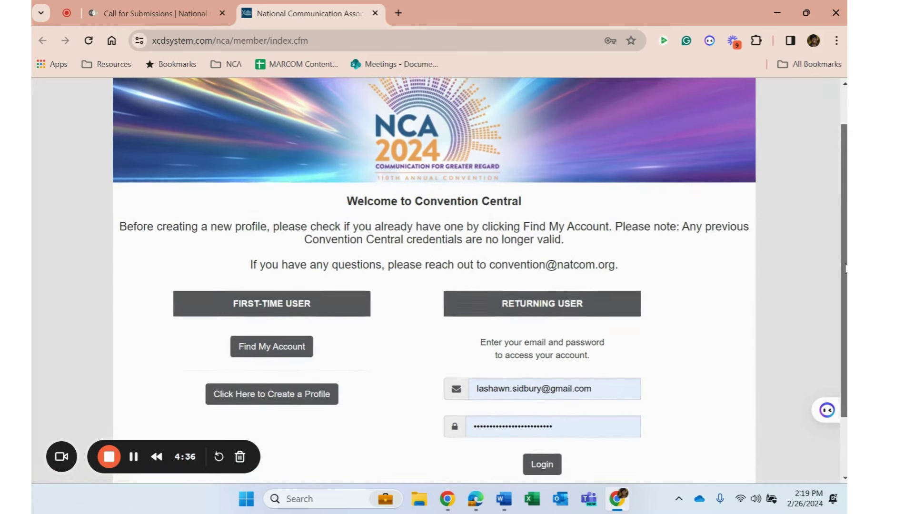
scroll(845, 232, "down", 1)
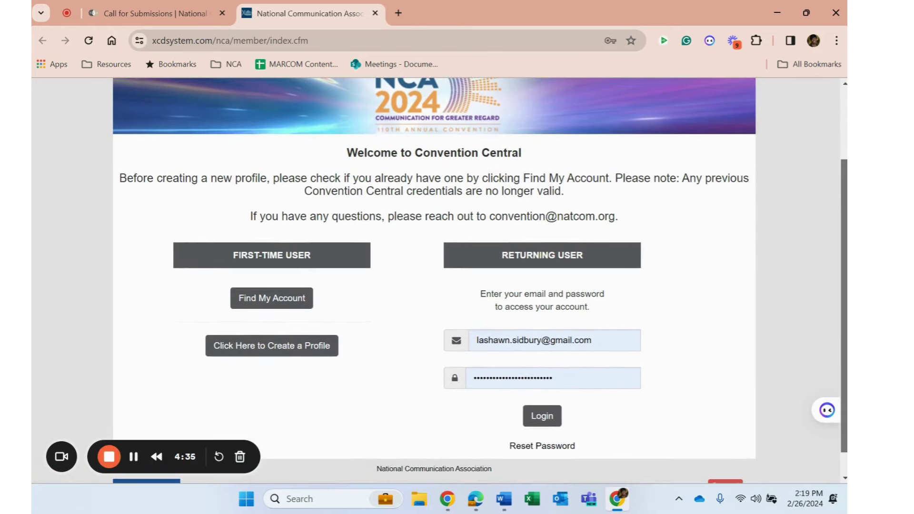
left_click(544, 418)
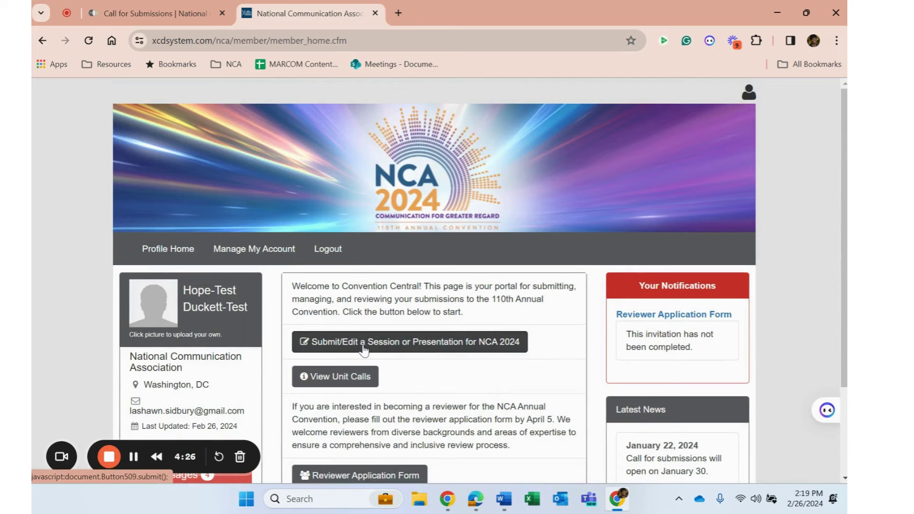
Step: Open the Individual Extended Abstract, Paper, Performance, and Film form from Submit/Edit a Session
left_click(364, 350)
scroll(396, 339, "down", 1)
scroll(398, 341, "down", 2)
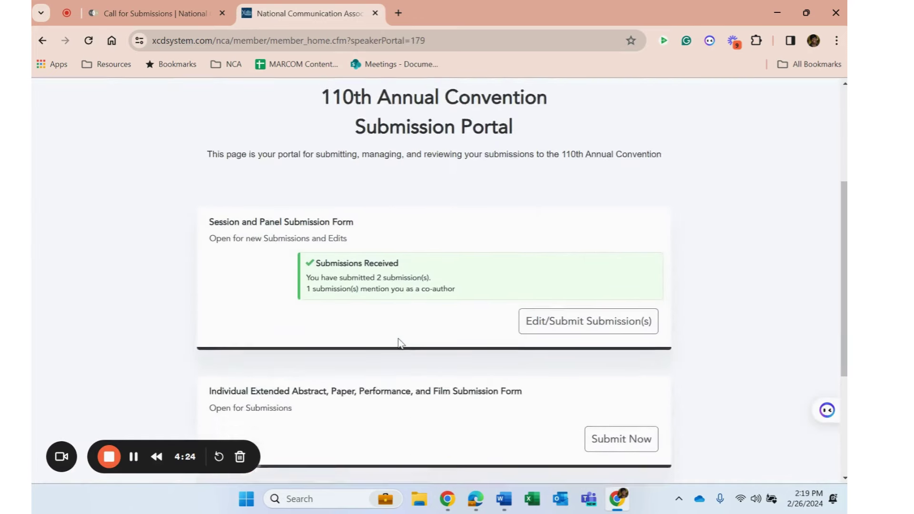
scroll(398, 342, "down", 2)
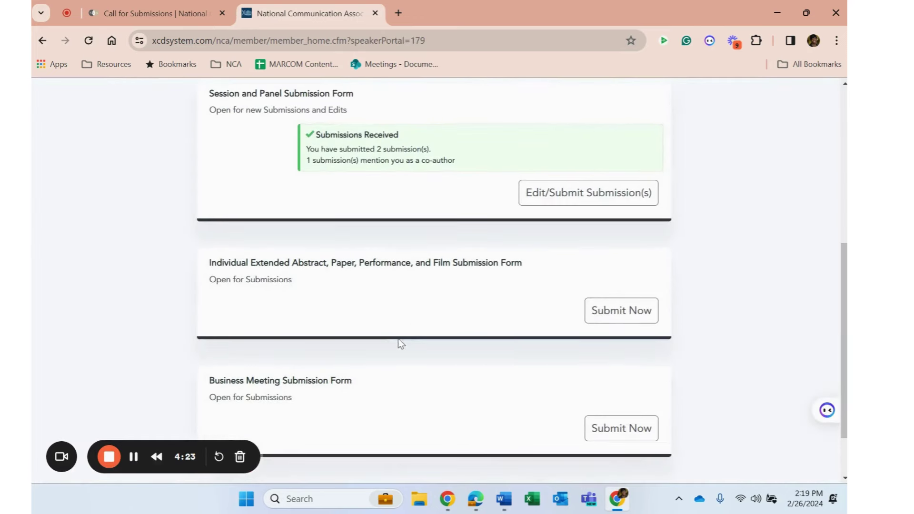
left_click(614, 315)
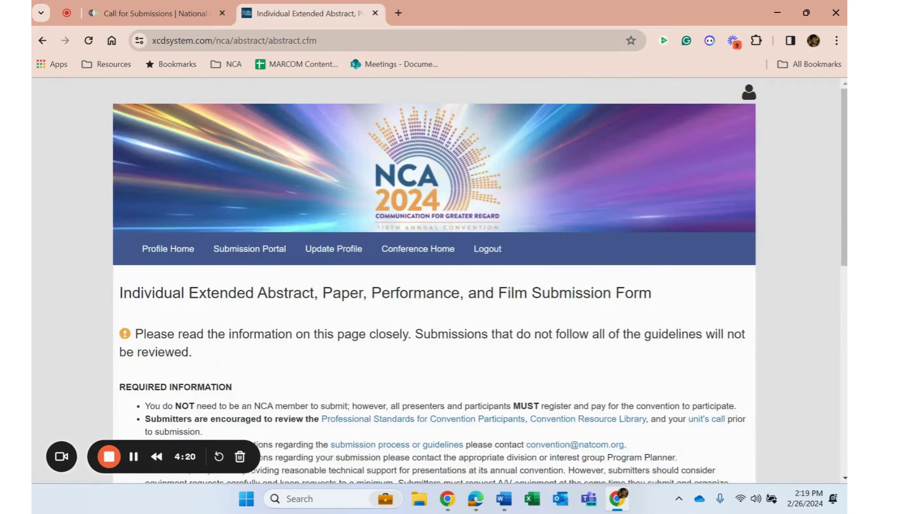
scroll(837, 141, "down", 1)
scroll(837, 141, "down", 4)
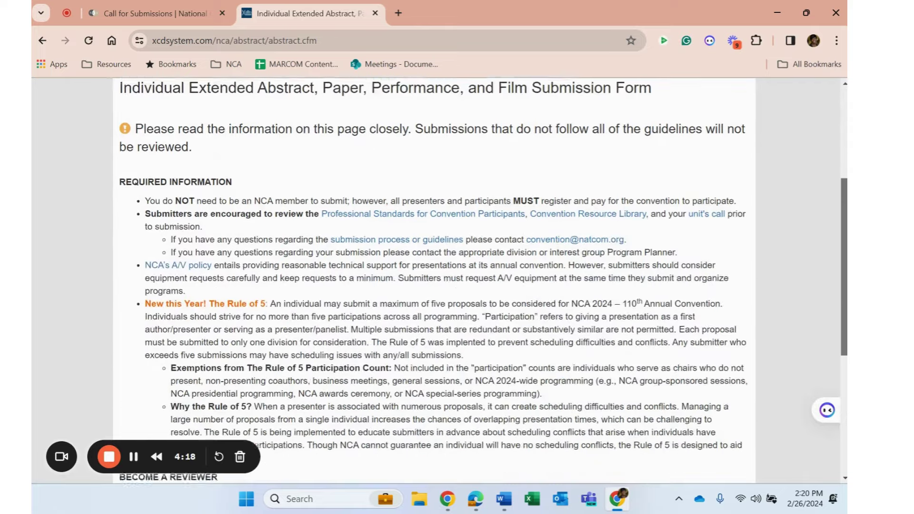
scroll(525, 314, "down", 2)
scroll(526, 314, "down", 1)
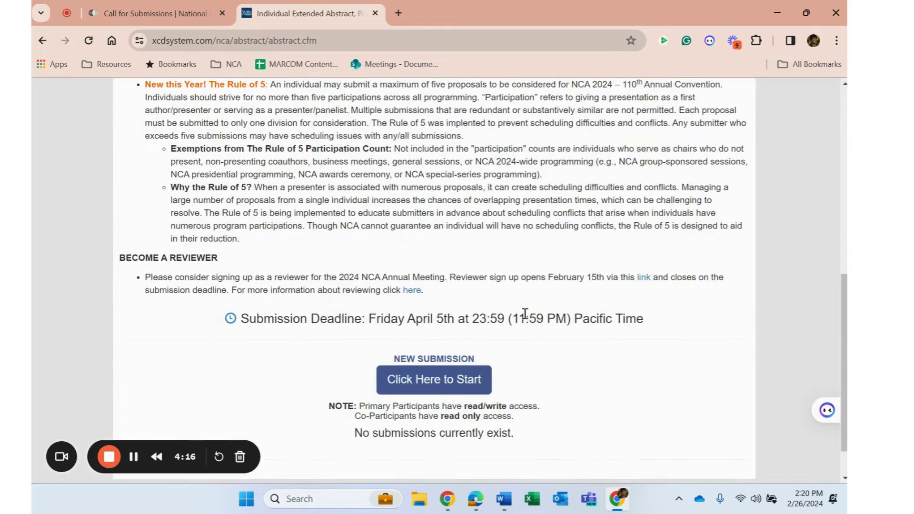
Step: Start a new submission to show the Unit and Submission Type fields
left_click(429, 380)
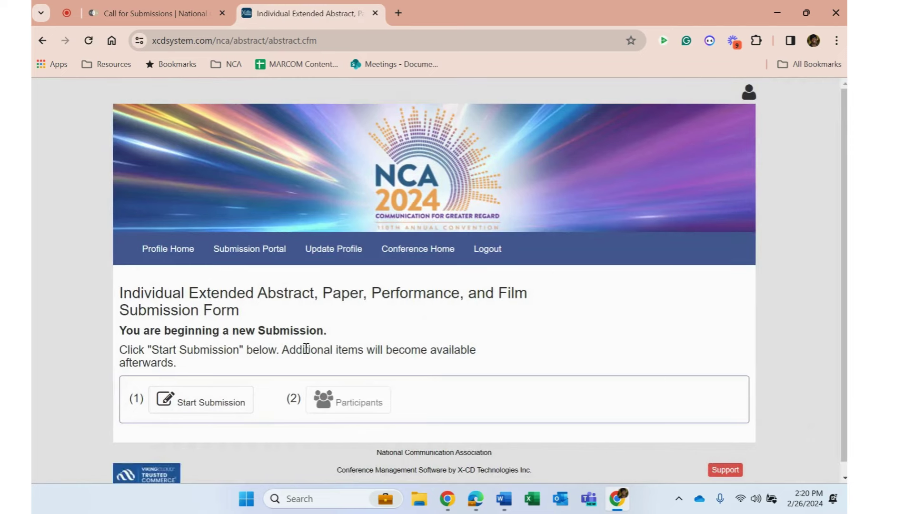
left_click(209, 409)
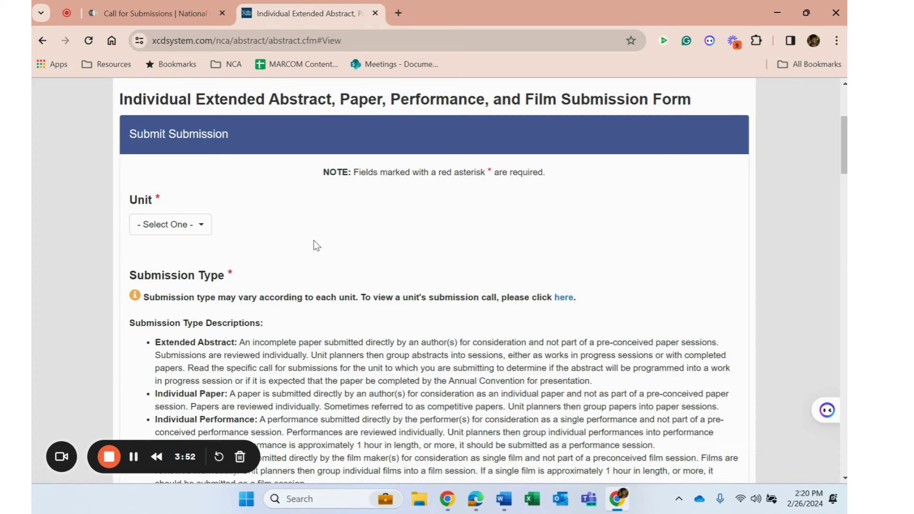
Step: Set the unit to TEST SITE and the submission type to Individual Paper
left_click(205, 228)
left_click_drag(485, 277, 486, 457)
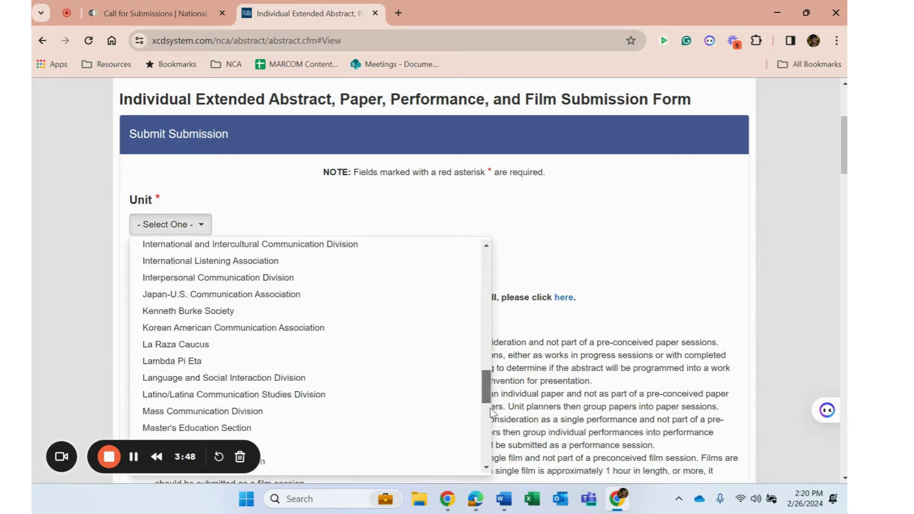
left_click(444, 465)
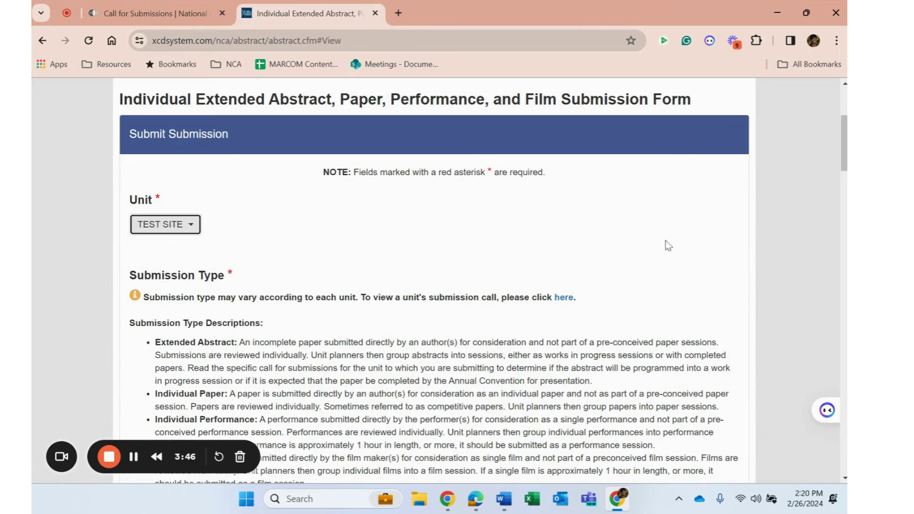
left_click_drag(845, 141, 845, 183)
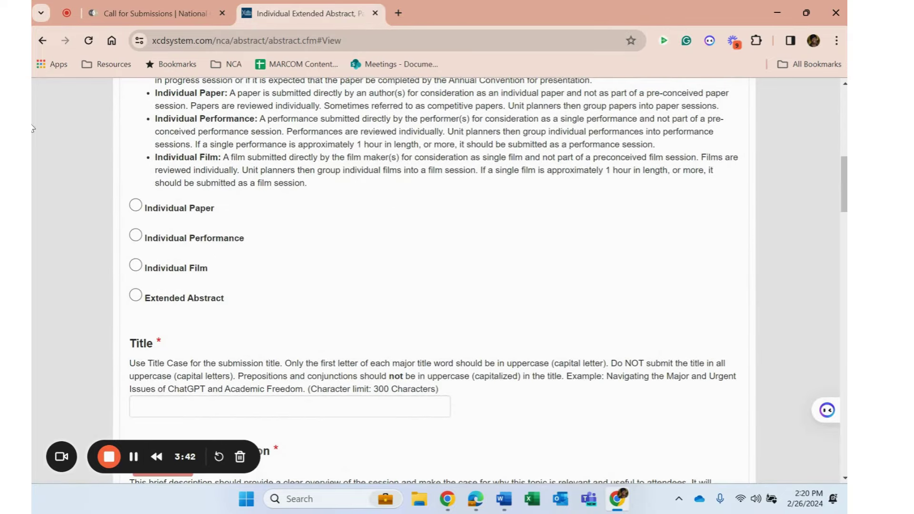
left_click(136, 206)
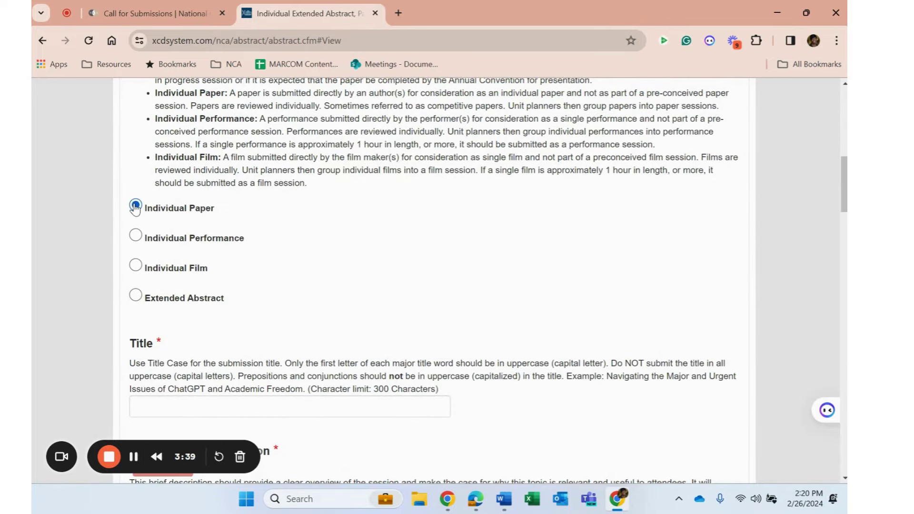
Step: Title it 'My Individual Paper Submission 2' and mark it as a student paper
left_click(181, 401)
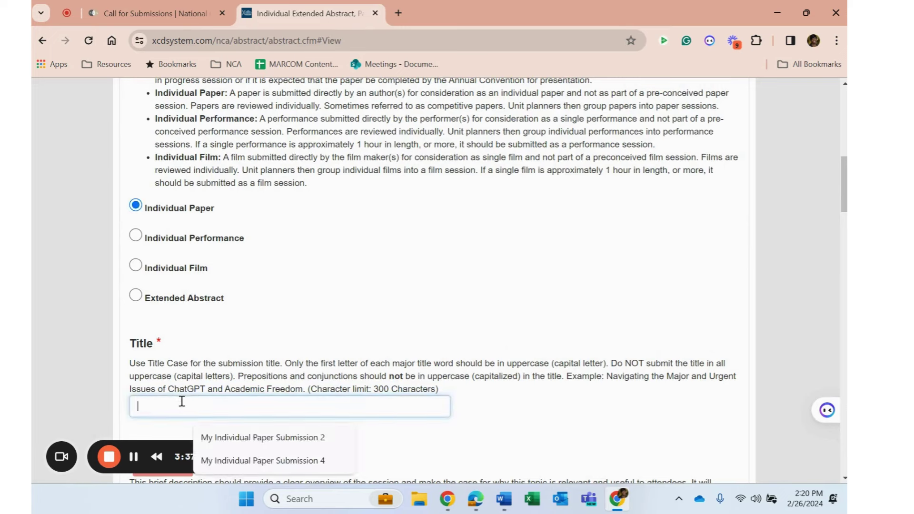
left_click(231, 438)
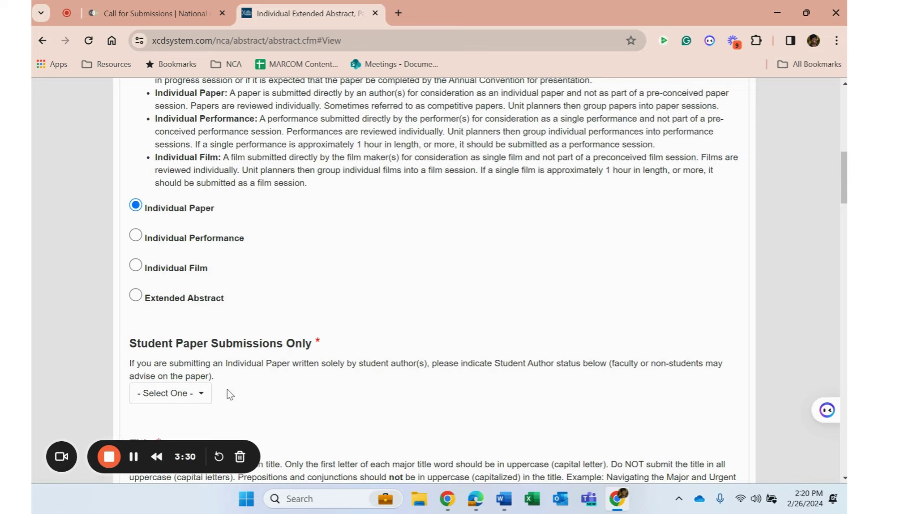
left_click(202, 393)
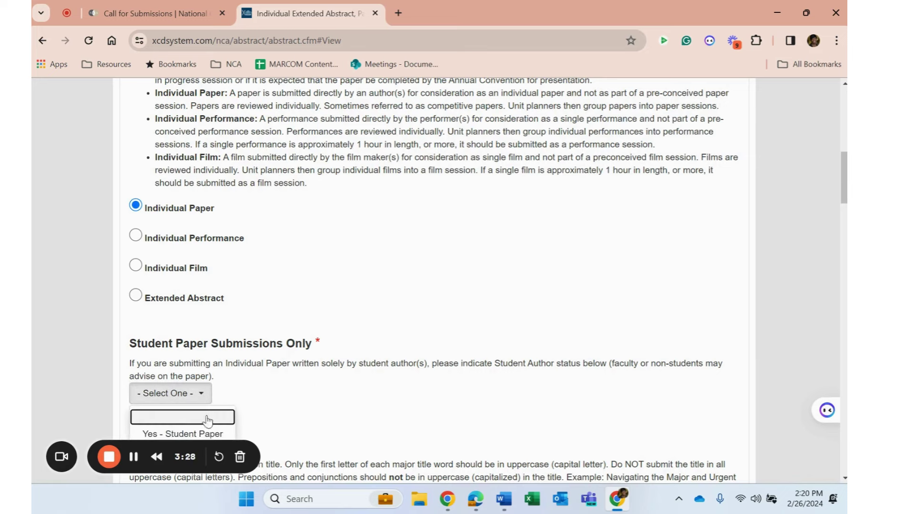
left_click(207, 435)
Step: Enter the brief description 'est', the abstract, and keywords 'keyword 1, 2 and 3'
scroll(333, 392, "down", 4)
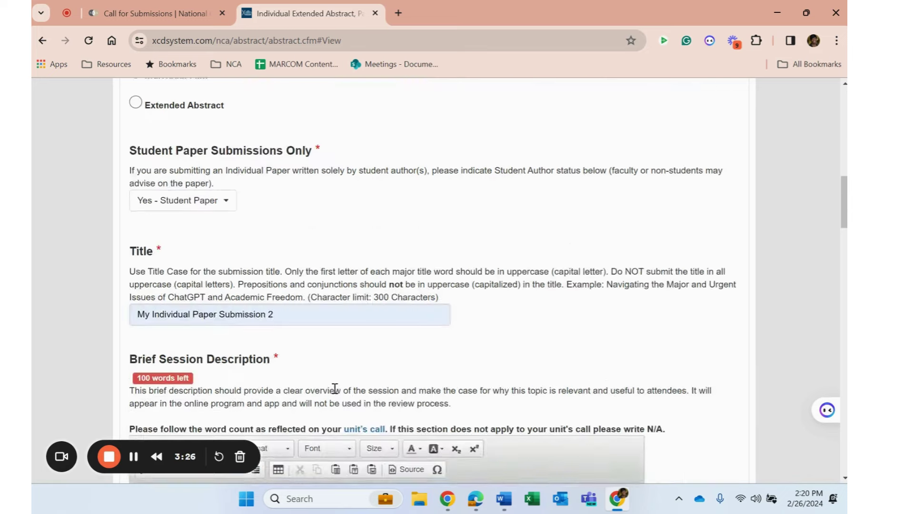
left_click(240, 256)
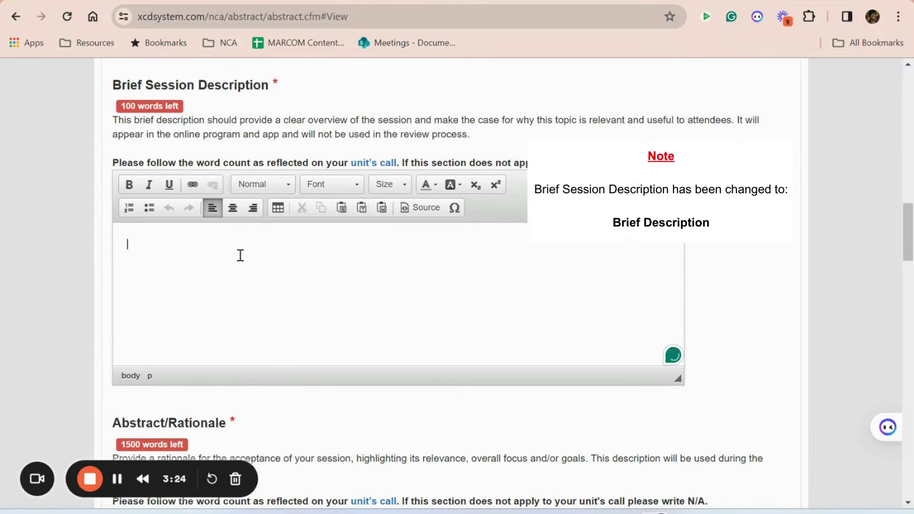
type("Tes")
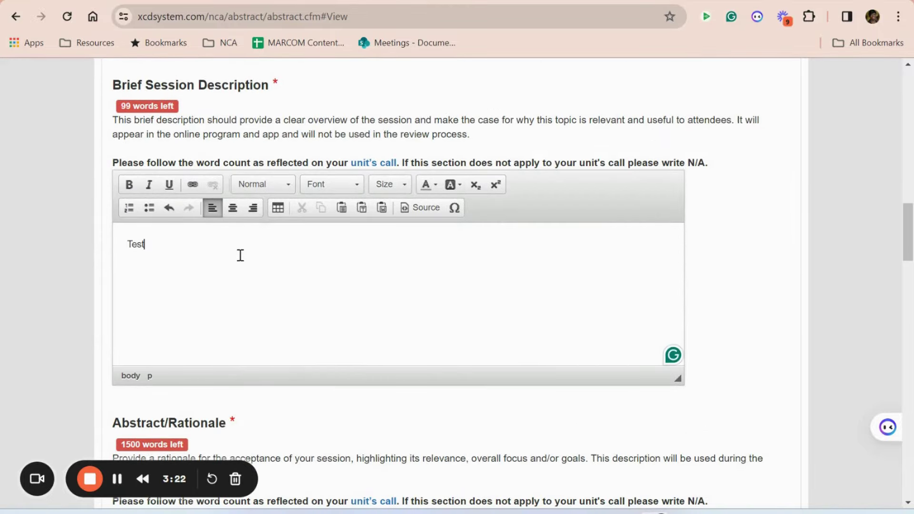
type("t")
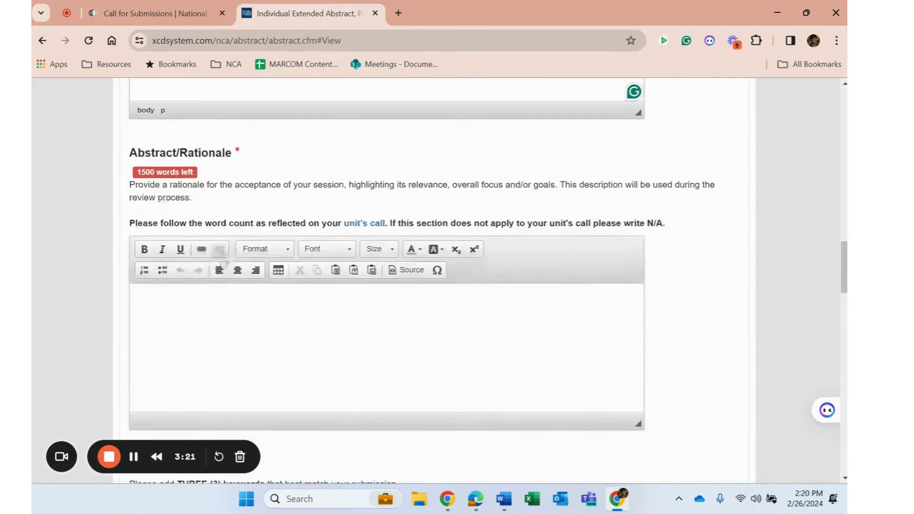
scroll(220, 265, "down", 1)
left_click(214, 272)
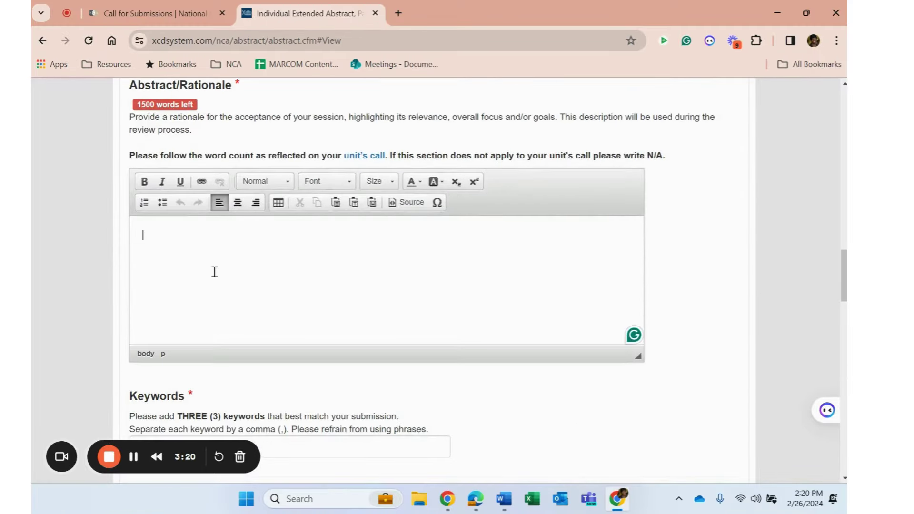
scroll(214, 272, "down", 5)
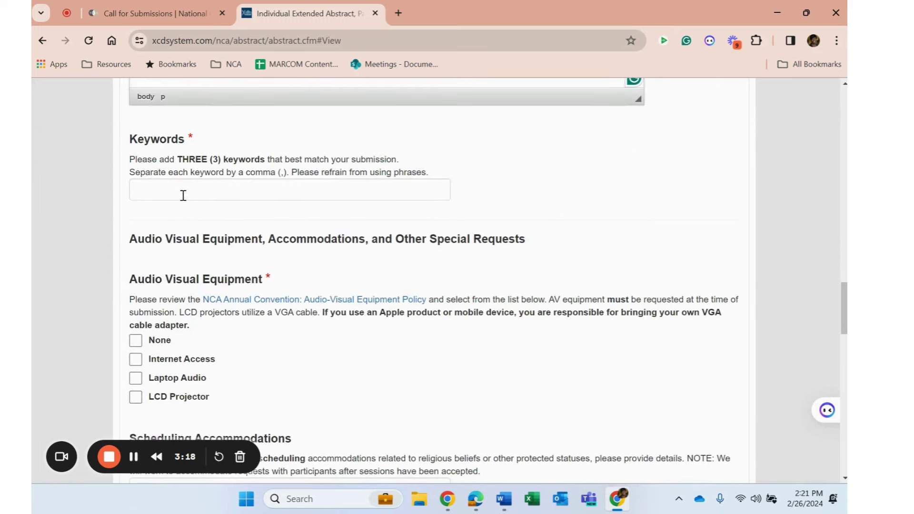
left_click(181, 188)
left_click(219, 220)
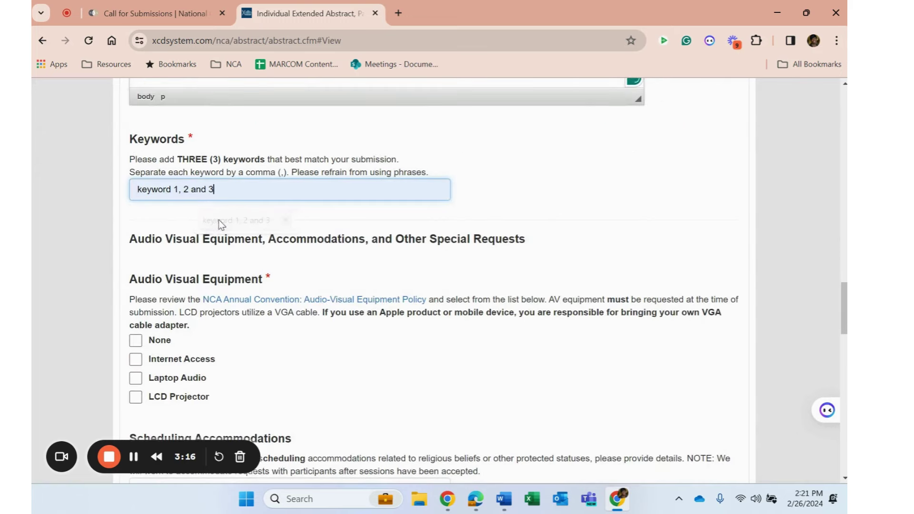
Step: Request internet access, laptop audio and an LCD projector, and start the scheduling accommodations entry
left_click(136, 359)
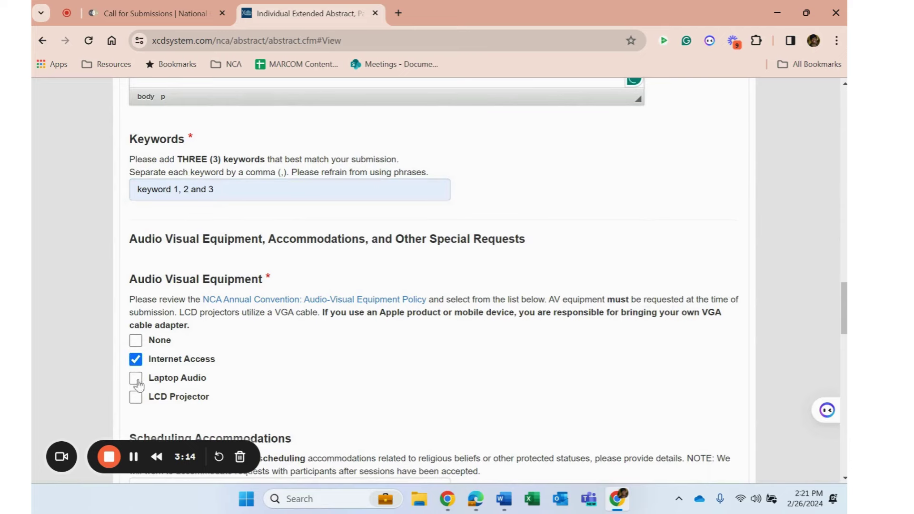
left_click(136, 378)
left_click(135, 397)
scroll(258, 370, "down", 4)
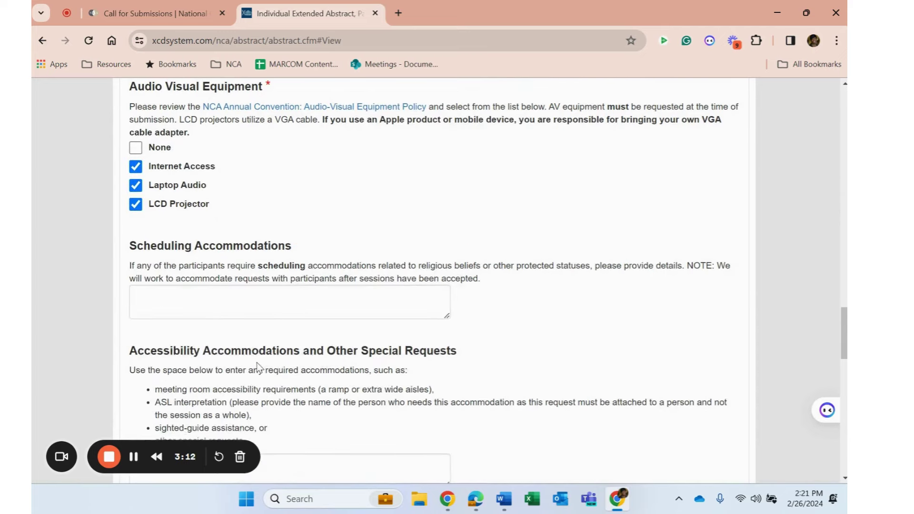
left_click(220, 297)
scroll(257, 324, "down", 2)
scroll(271, 289, "down", 2)
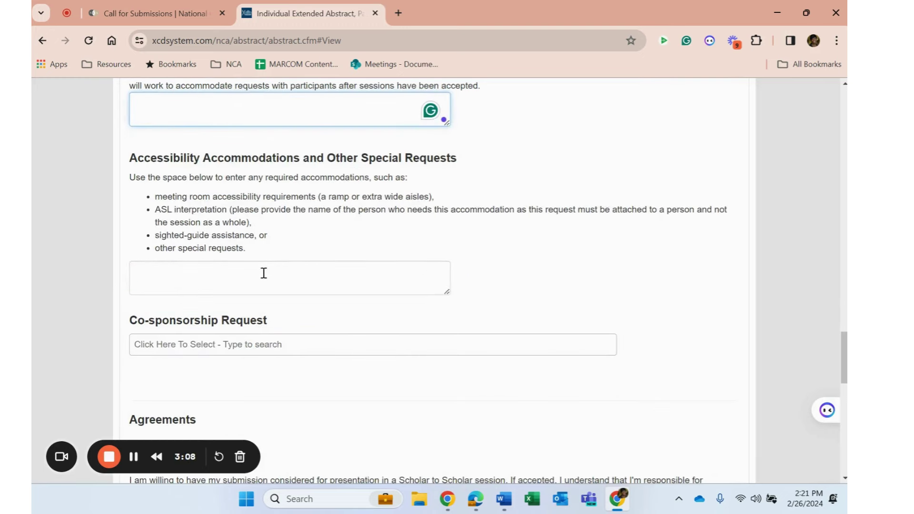
Step: Leave the accessibility box and co-sponsoring divisions unselected, then scroll to Agreements
left_click(264, 273)
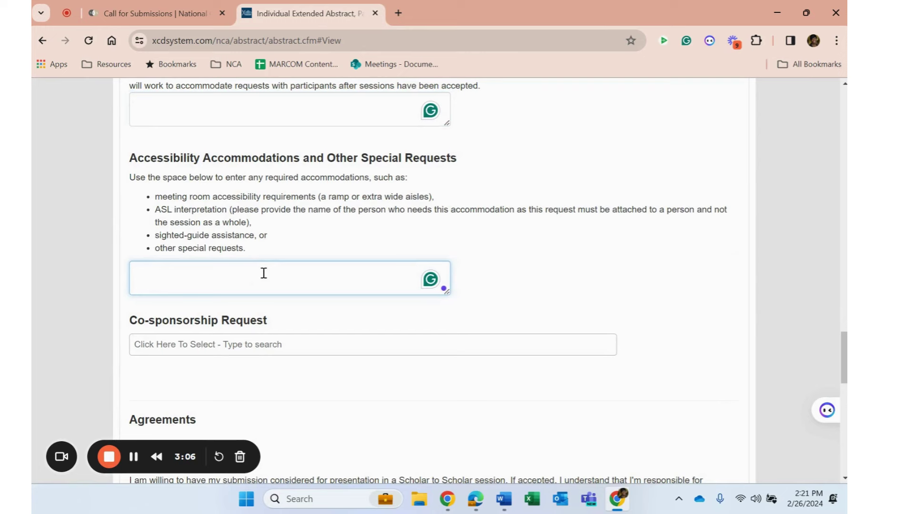
left_click(226, 343)
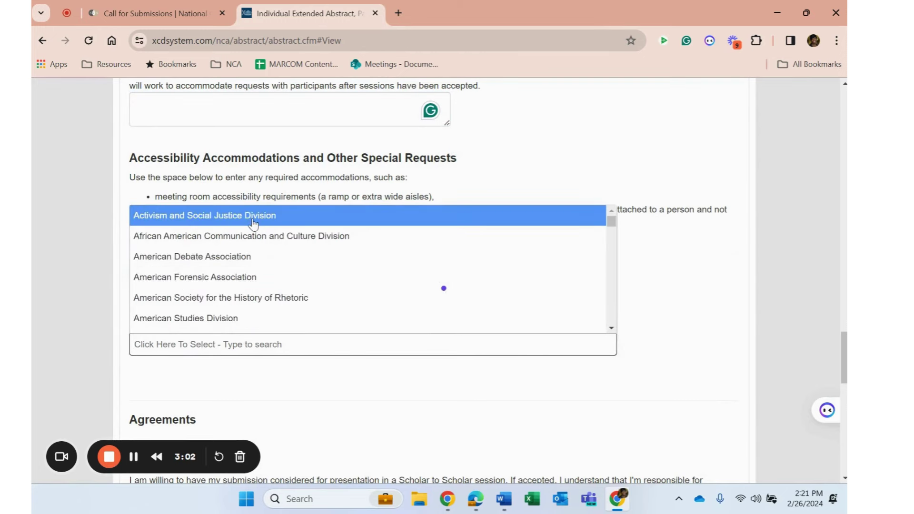
left_click(649, 283)
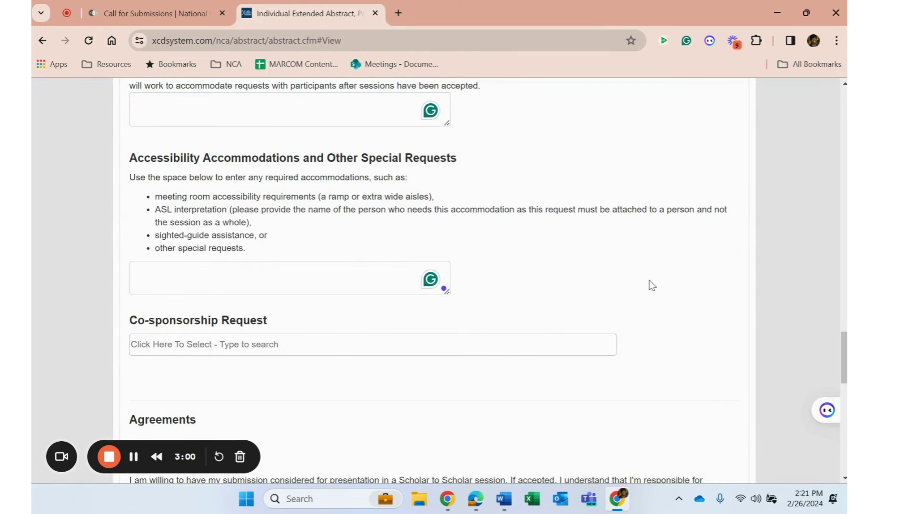
scroll(425, 372, "down", 2)
scroll(425, 373, "down", 4)
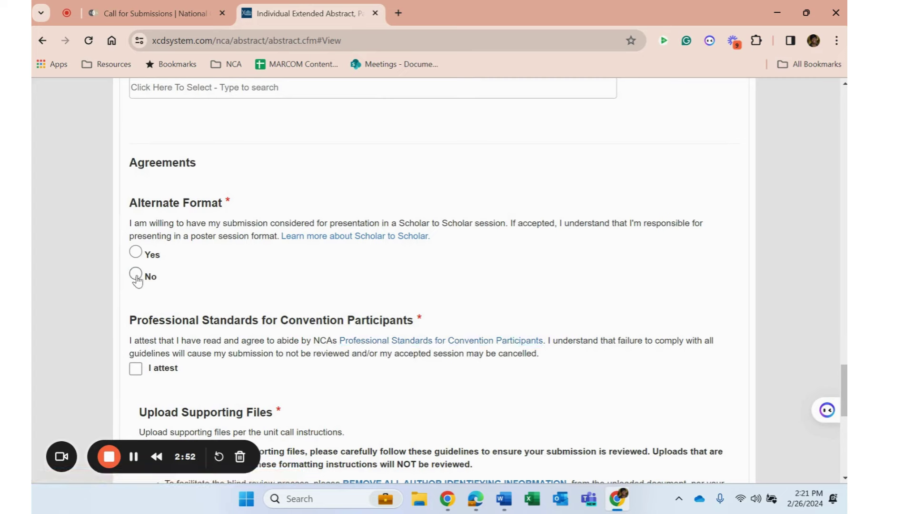
Step: Attach Edit a Submission.docx as the supporting file
scroll(219, 312, "down", 1)
scroll(292, 255, "down", 1)
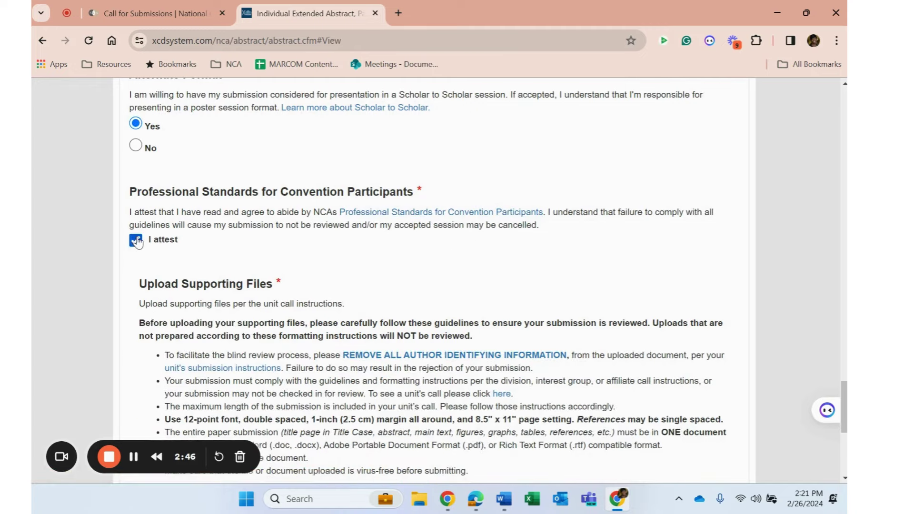
scroll(348, 267, "down", 3)
scroll(283, 266, "down", 2)
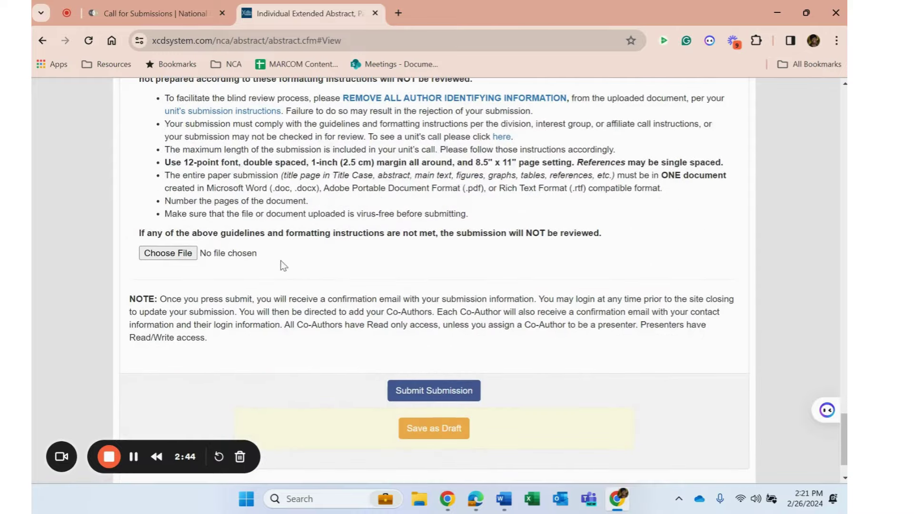
left_click(160, 254)
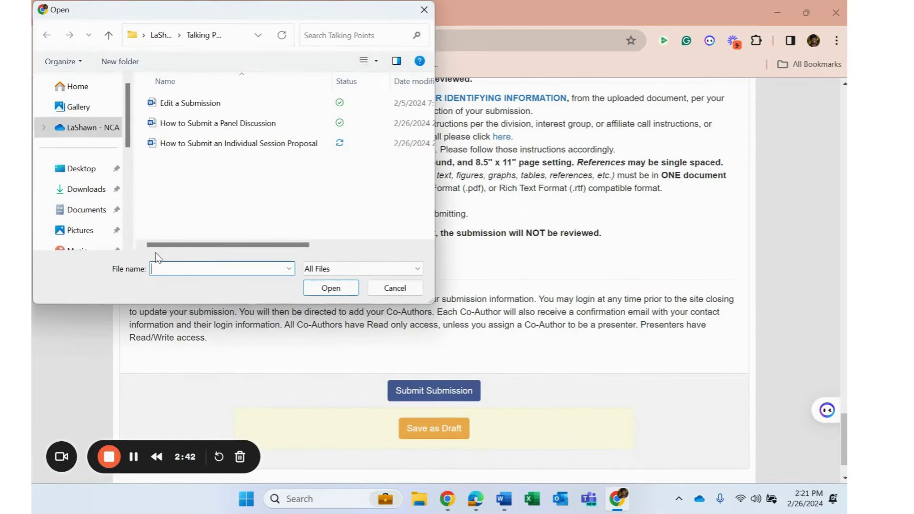
double_click(183, 101)
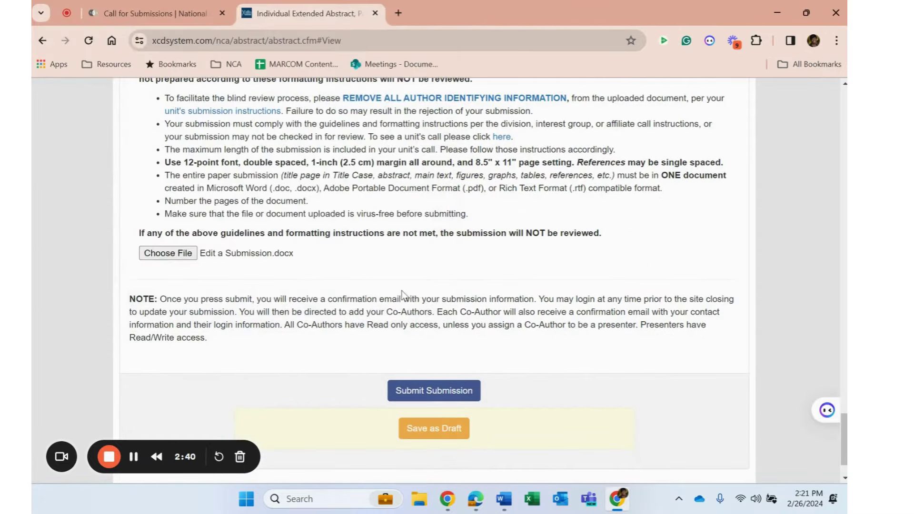
Step: Submit the paper proposal, recorded as submission 128
left_click(433, 397)
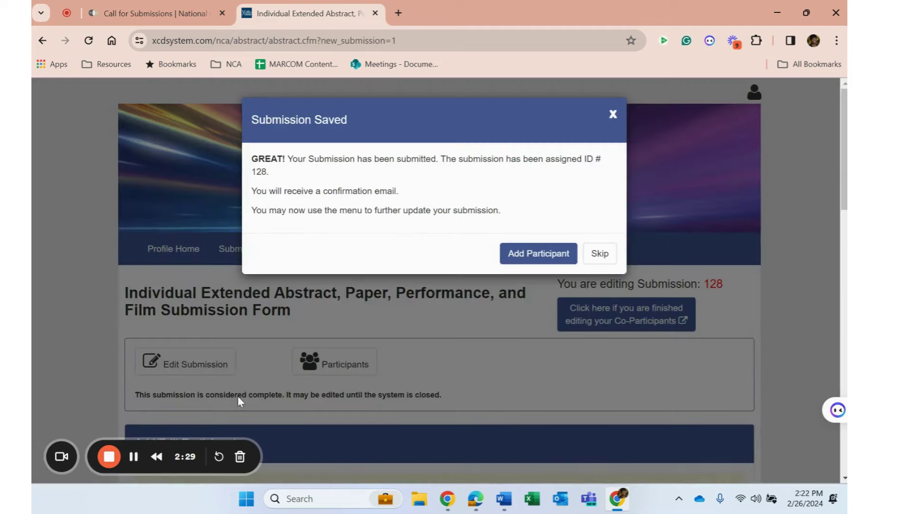
left_click(527, 262)
scroll(394, 315, "down", 5)
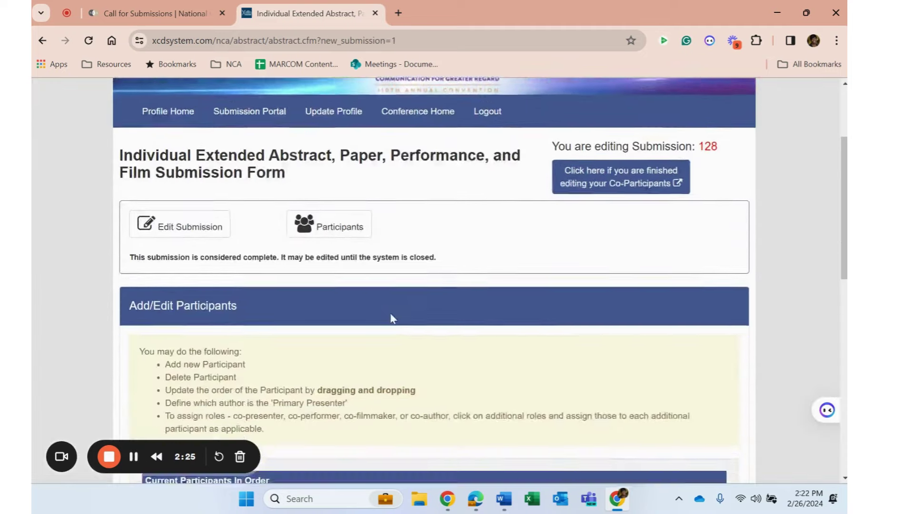
scroll(391, 318, "down", 1)
scroll(390, 319, "down", 1)
scroll(388, 319, "down", 3)
scroll(385, 319, "down", 3)
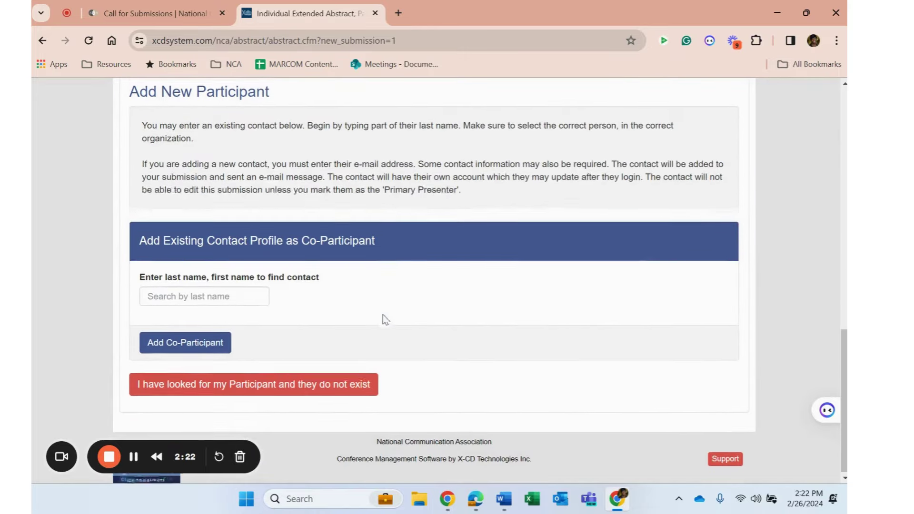
left_click(204, 295)
type("duck")
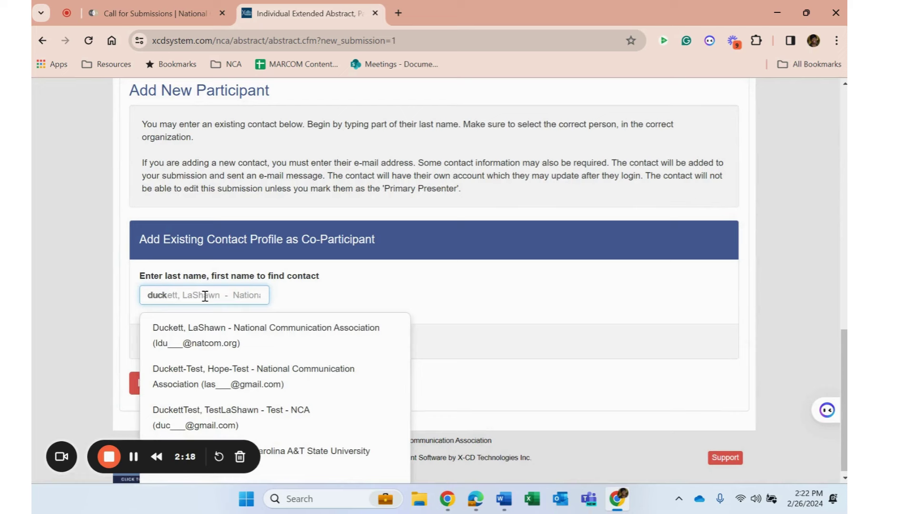
left_click(212, 330)
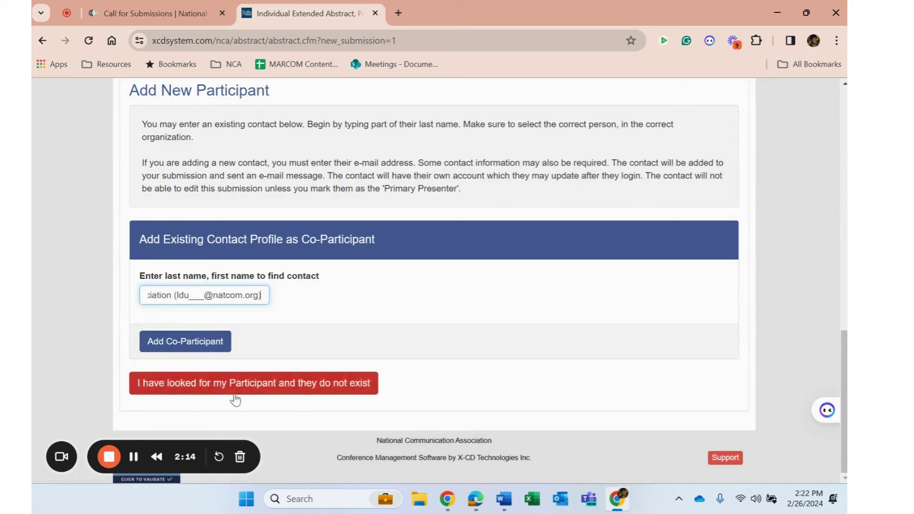
left_click(190, 342)
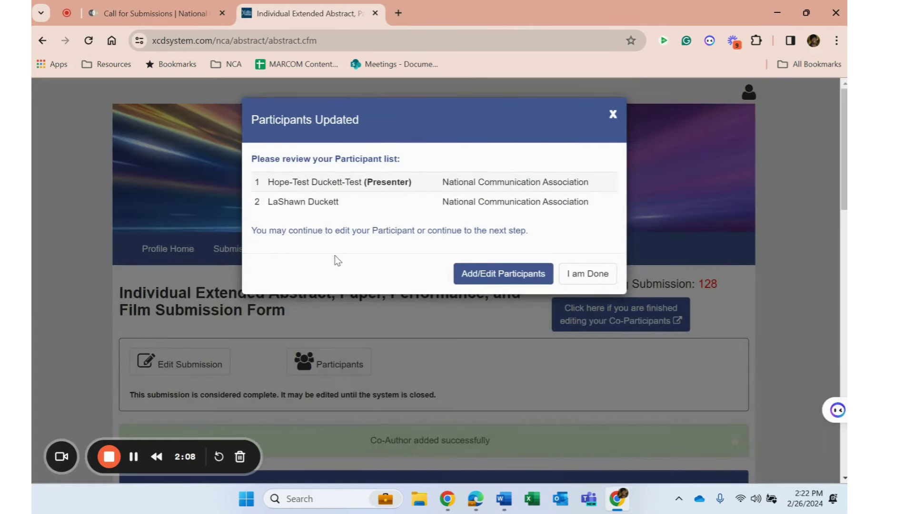
left_click(493, 283)
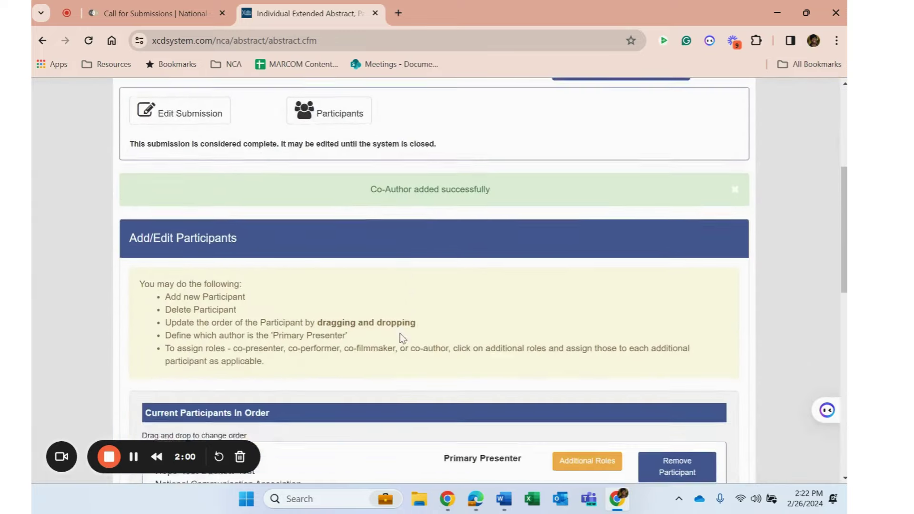
scroll(399, 334, "down", 1)
scroll(395, 332, "down", 2)
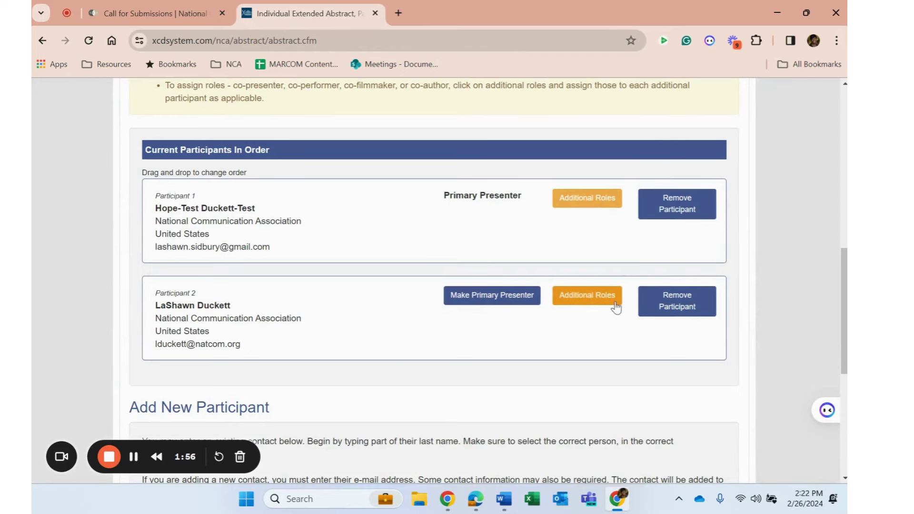
left_click(591, 300)
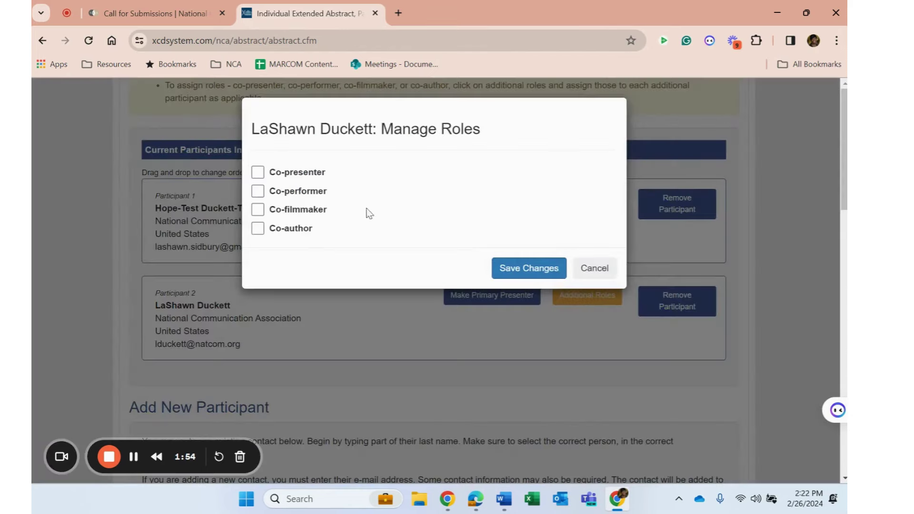
left_click(258, 173)
left_click(257, 229)
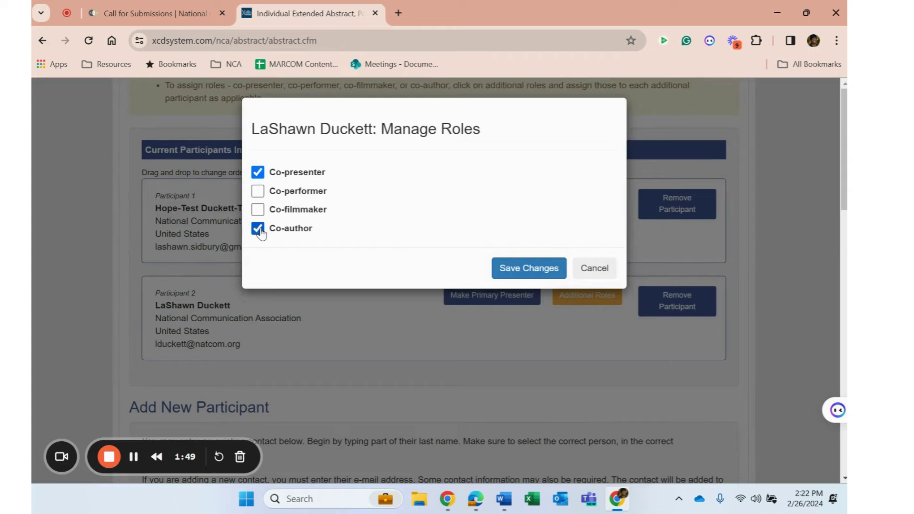
left_click(529, 268)
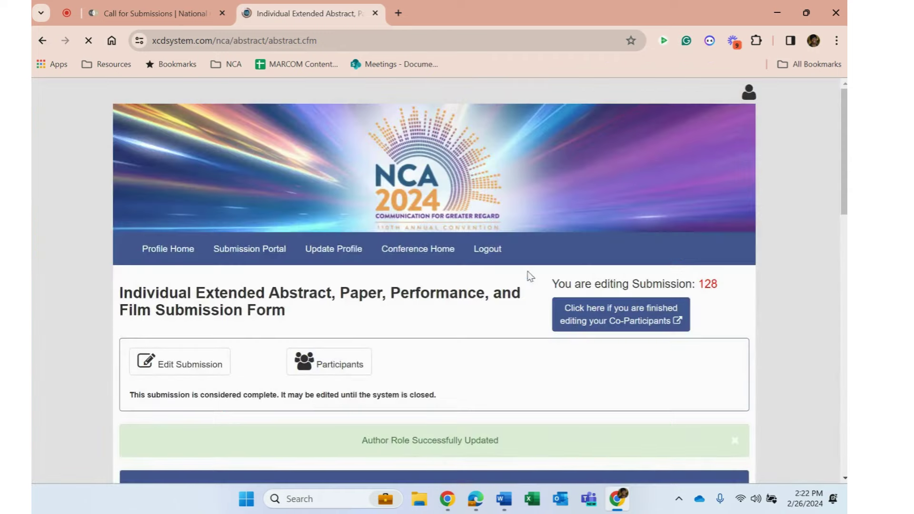
scroll(445, 291, "down", 5)
scroll(440, 295, "down", 2)
scroll(439, 295, "down", 3)
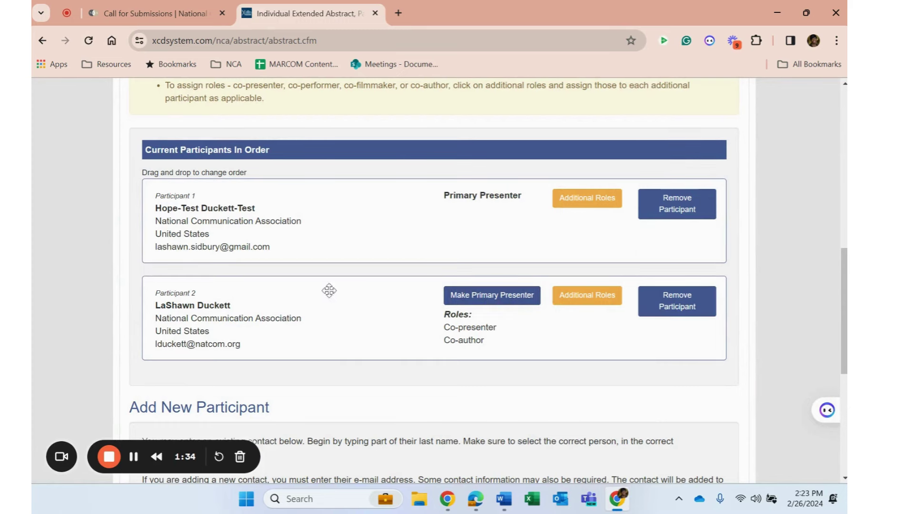
left_click_drag(215, 298, 204, 175)
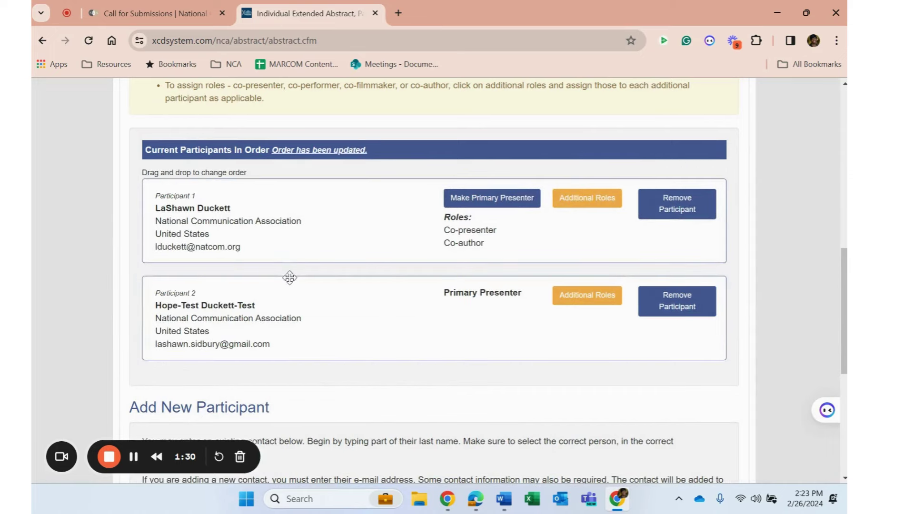
scroll(289, 276, "down", 1)
scroll(290, 279, "down", 1)
scroll(291, 281, "down", 2)
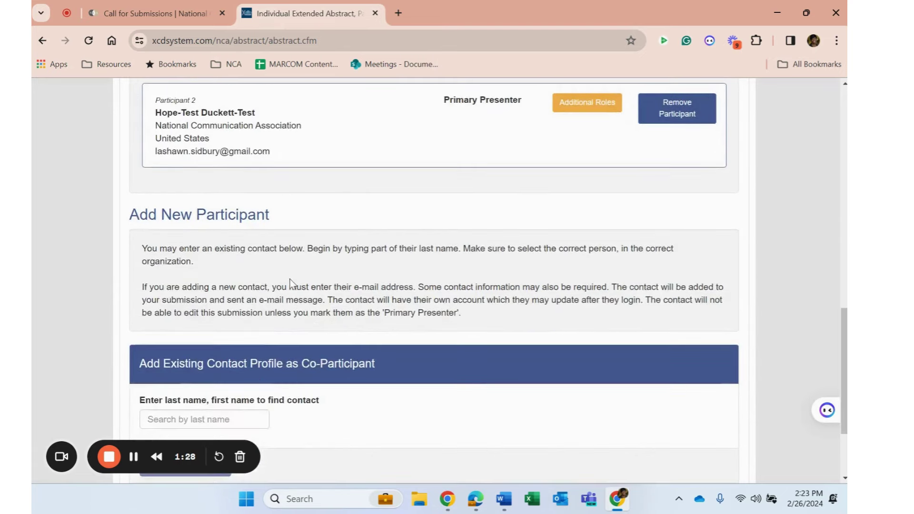
scroll(286, 284, "down", 1)
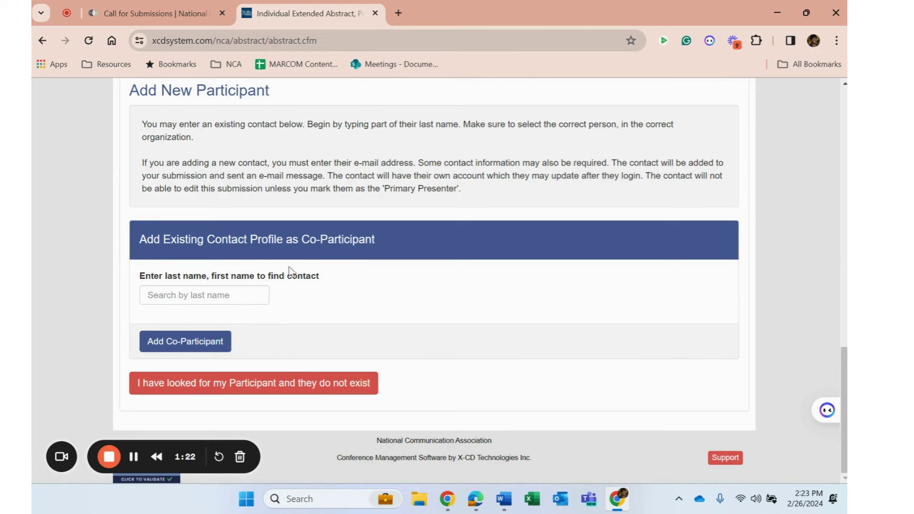
scroll(432, 216, "up", 5)
scroll(429, 216, "up", 6)
scroll(447, 221, "up", 2)
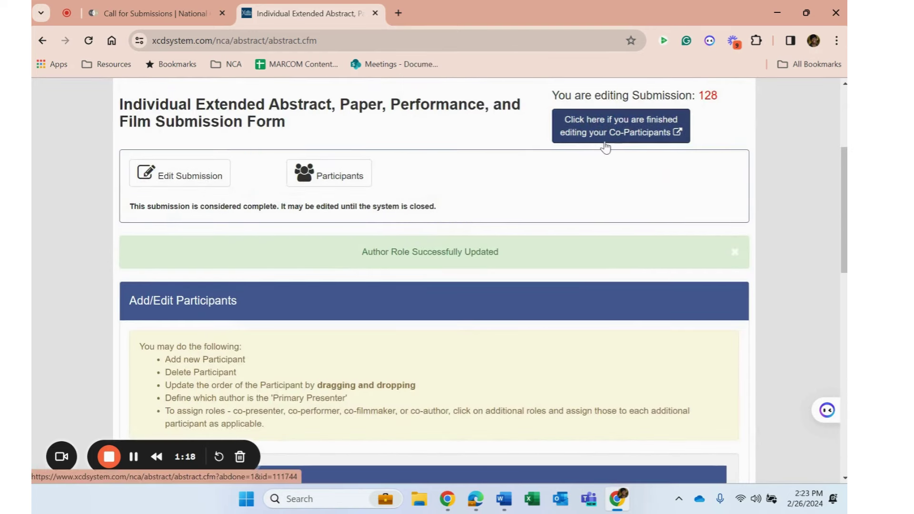
Step: Finish co-participant editing and verify submission 128 appears as complete under Current Submissions
left_click(649, 137)
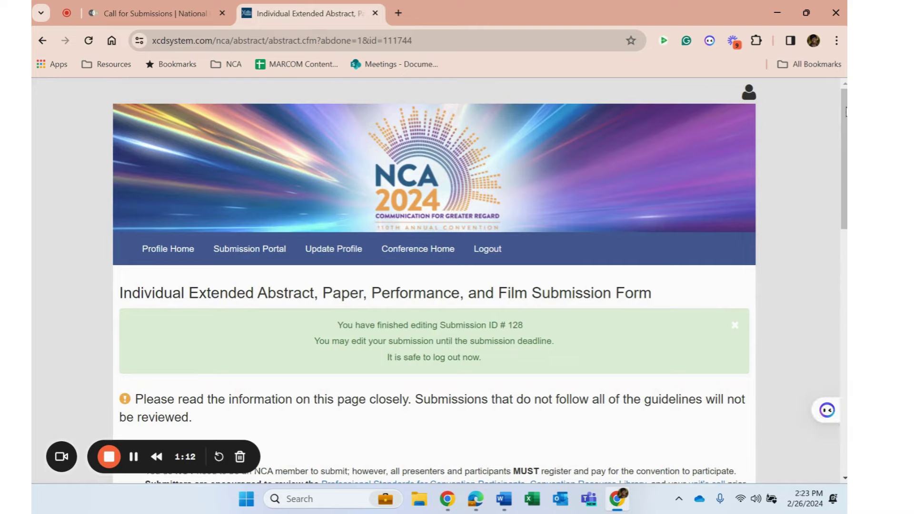
scroll(845, 114, "down", 6)
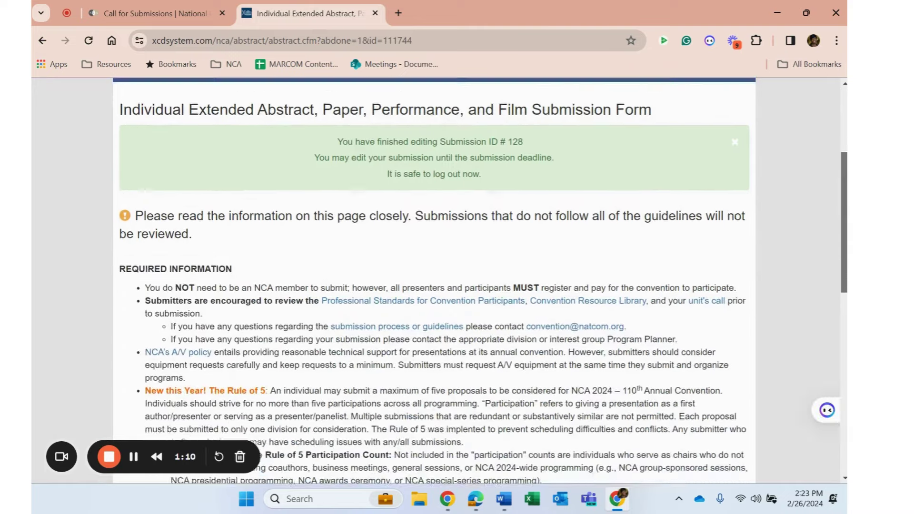
scroll(484, 280, "down", 3)
scroll(484, 280, "down", 2)
scroll(483, 280, "down", 2)
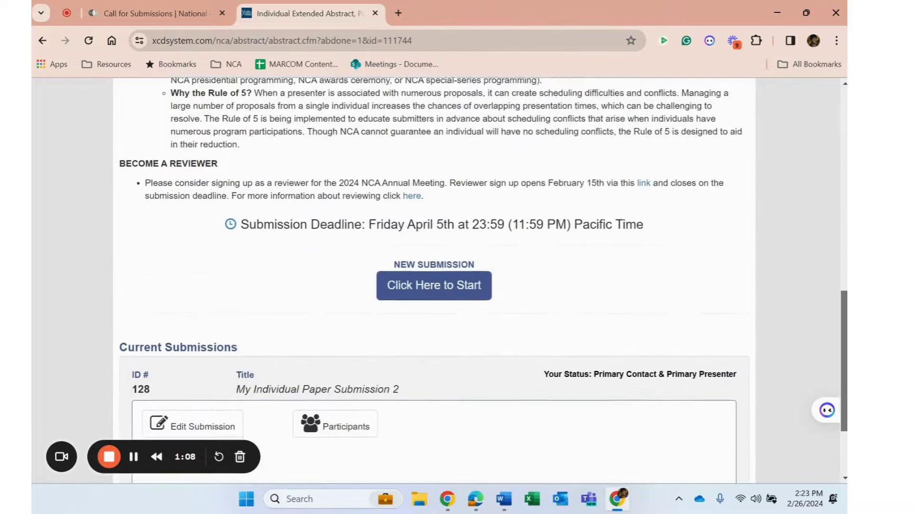
scroll(435, 281, "down", 2)
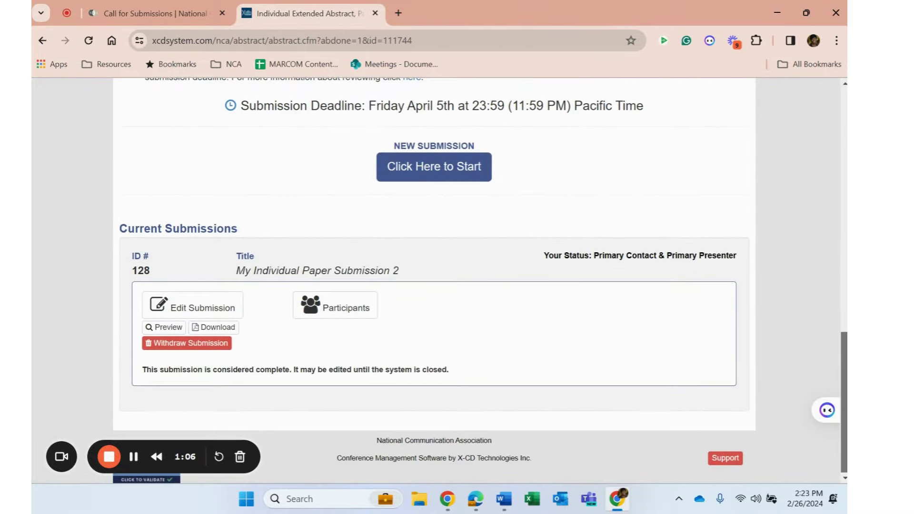